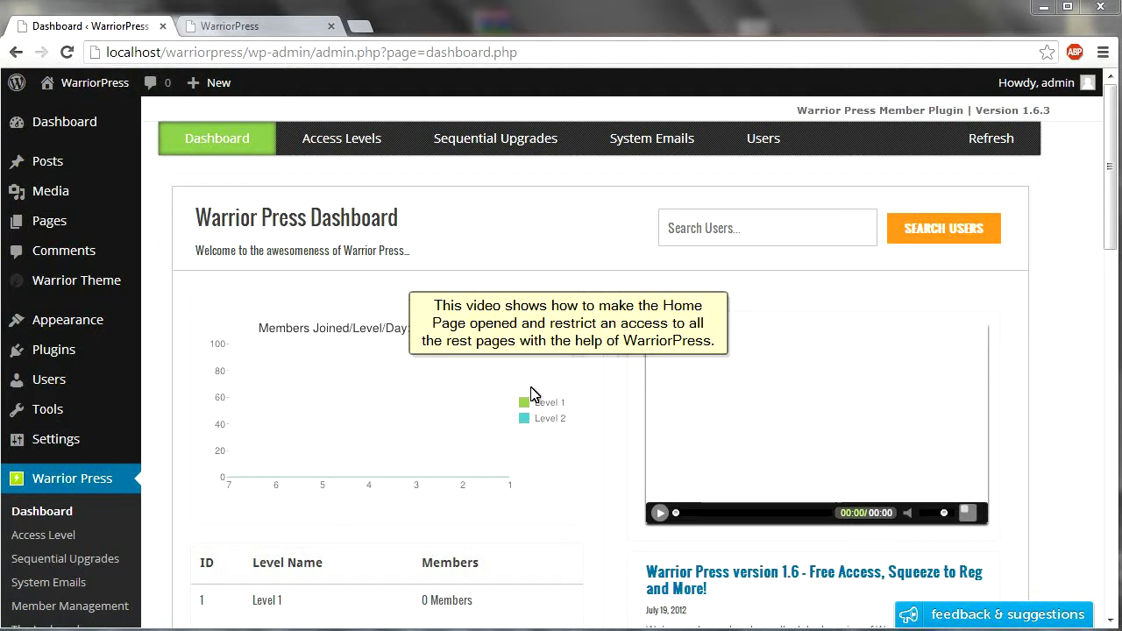
View the site's front page in the logged-in browser, then load it in the incognito window as a not-logged-in visitor.
scroll(531, 394, down, 1)
click(225, 25)
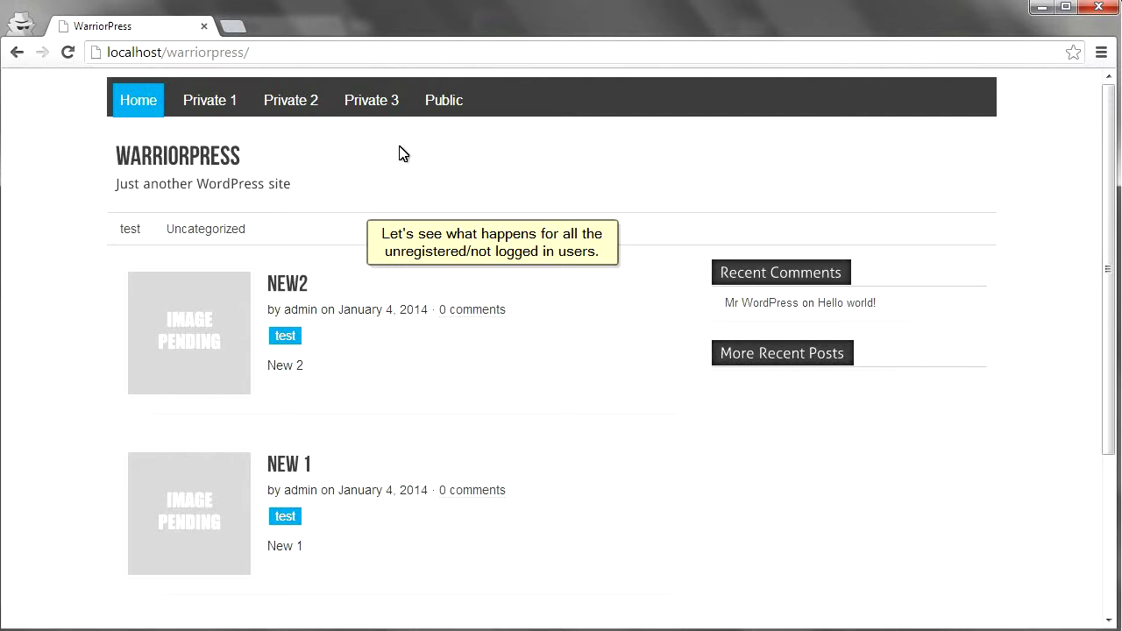
click(358, 52)
key(Return)
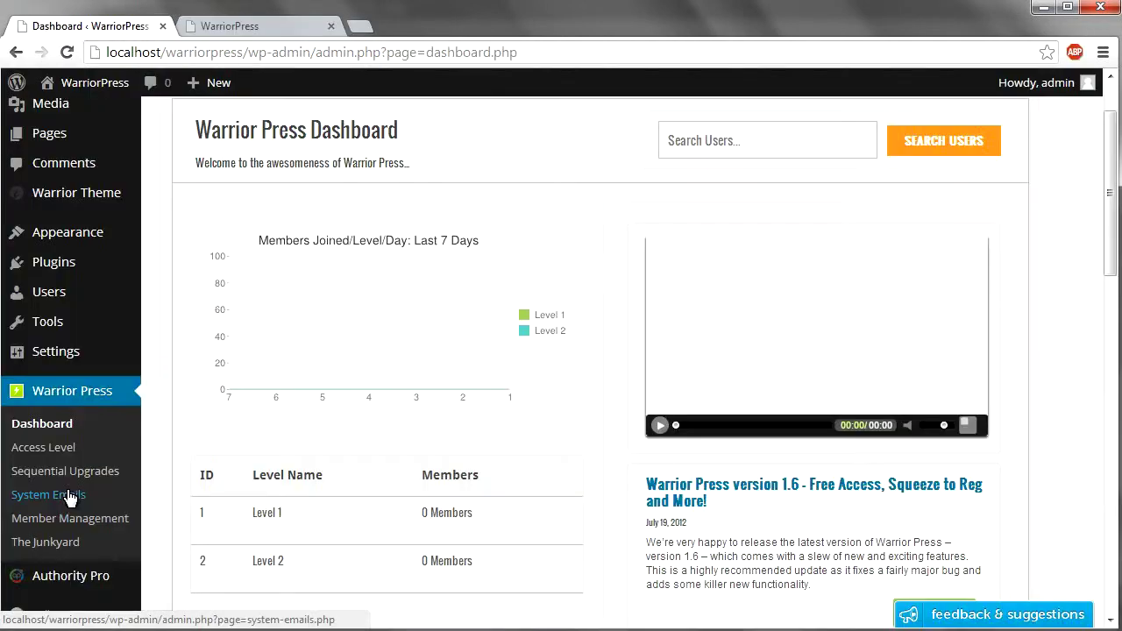
In Warrior Press's Junkyard settings, make all content public by default.
click(64, 549)
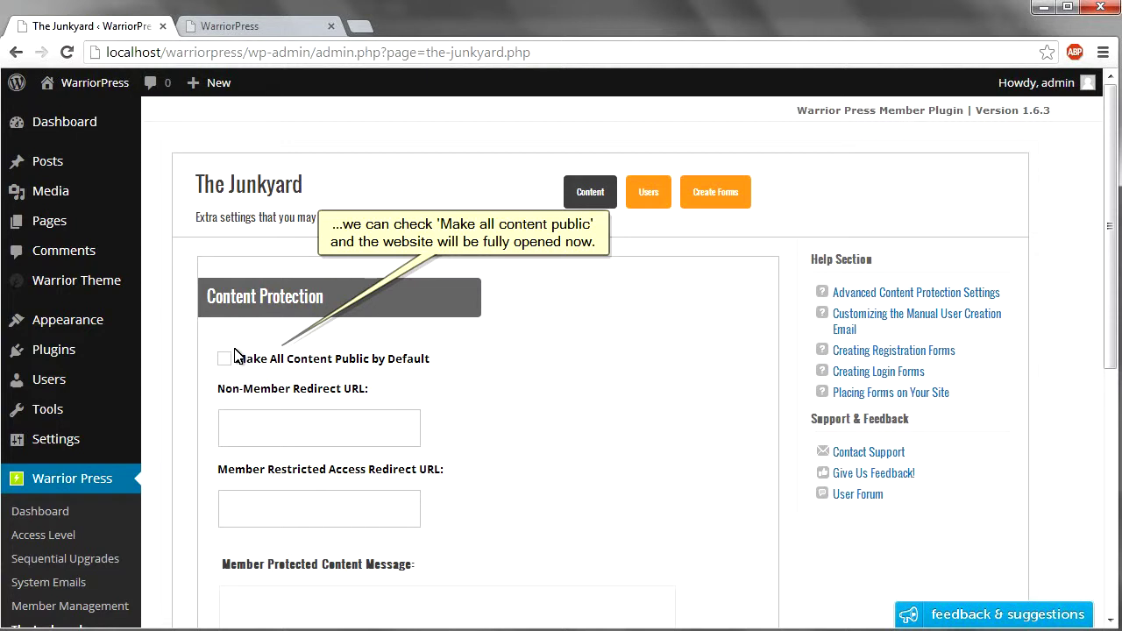
click(225, 359)
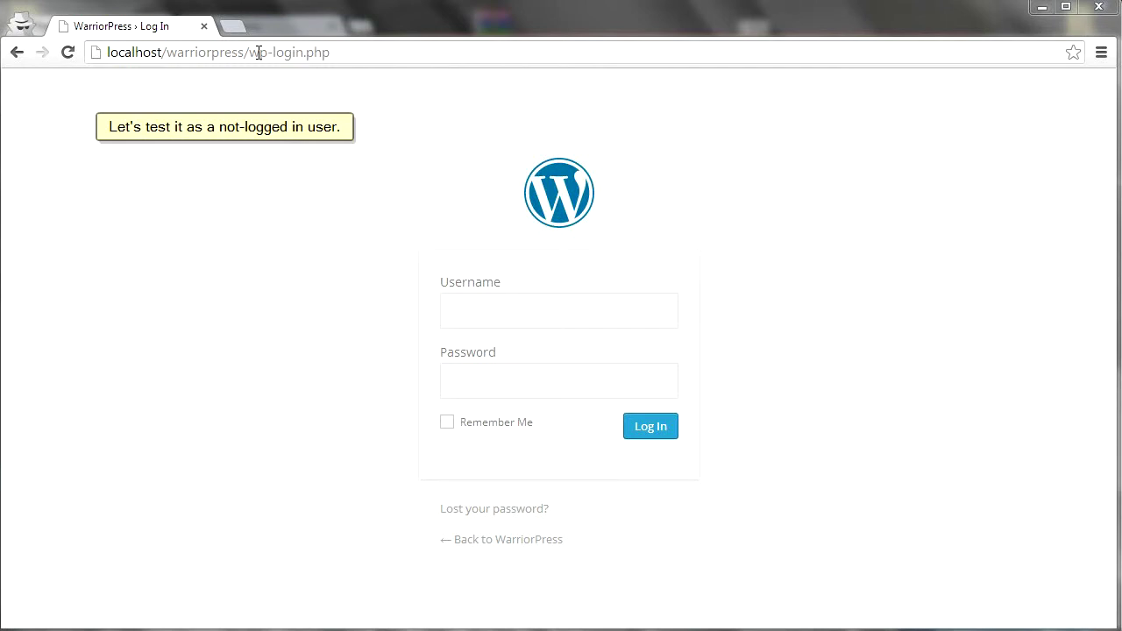
In the incognito window, load localhost/warriorpress/ to test the site as a not-logged-in visitor.
drag(249, 52, 544, 56)
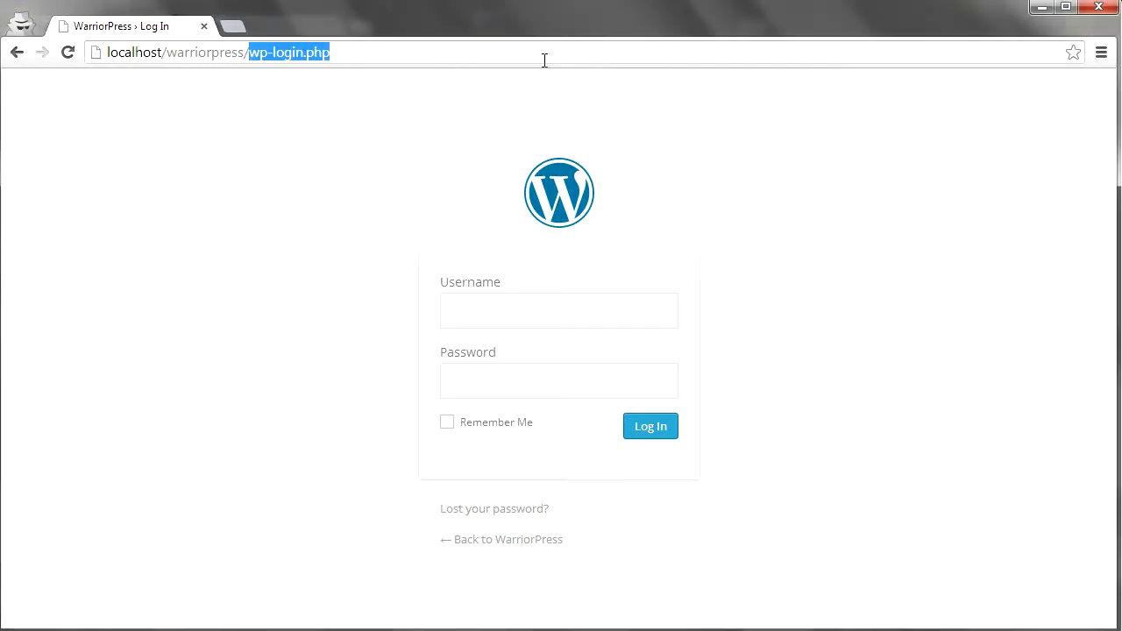
key(BackSpace)
key(Return)
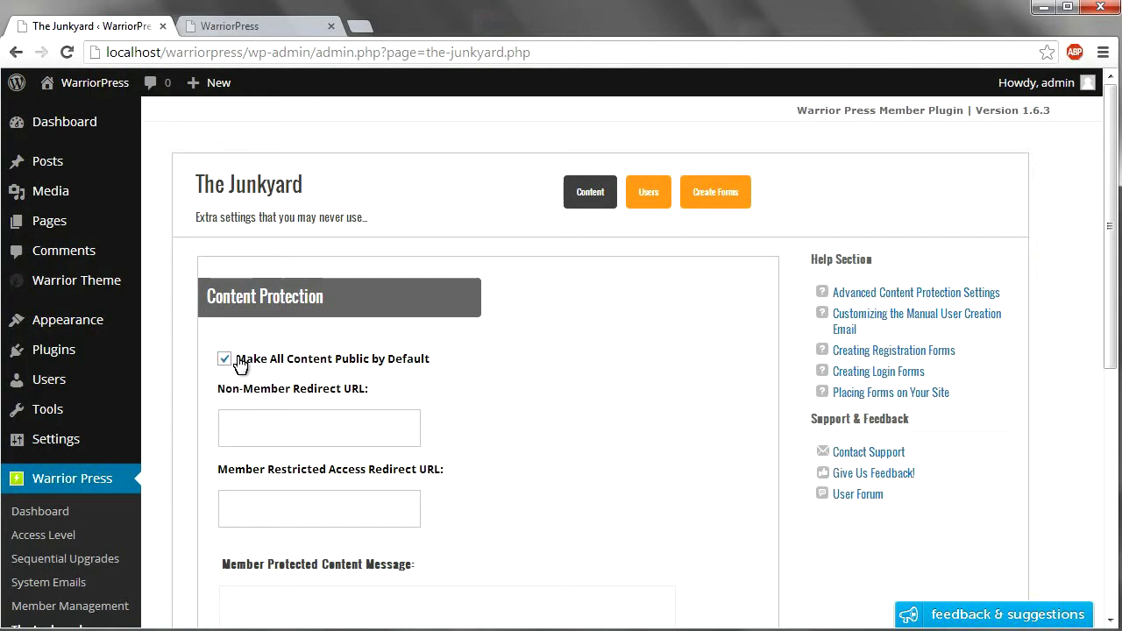
Turn off Make All Content Public by Default in the Junkyard's content protection settings.
click(252, 359)
scroll(605, 342, down, 3)
scroll(598, 350, up, 1)
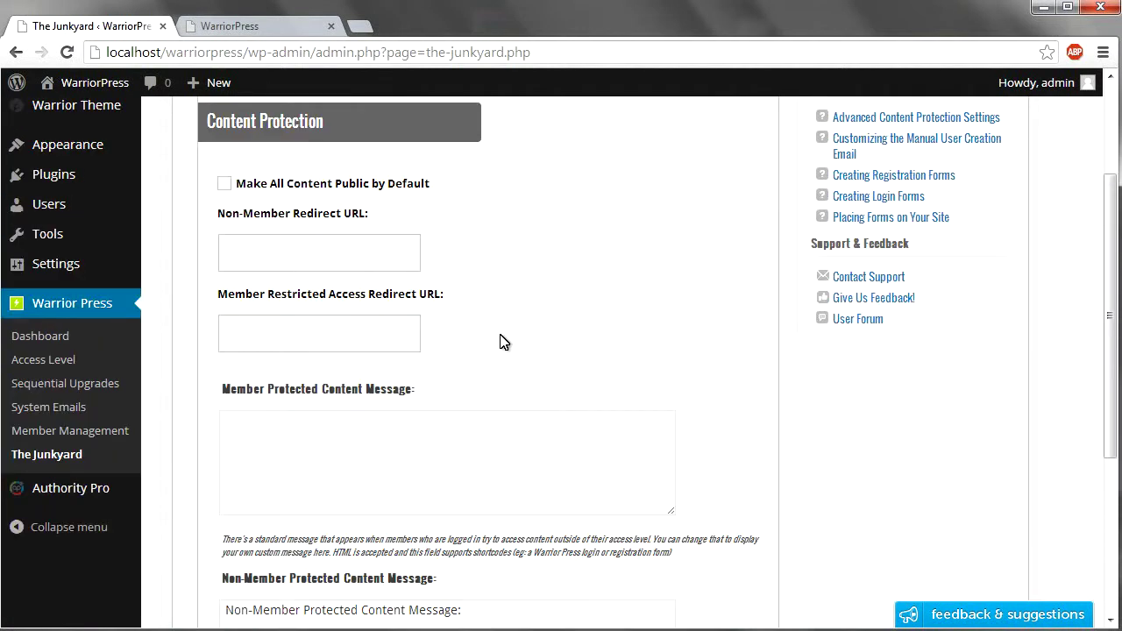
In the Reading settings, make the front page a static page showing Public and save the changes.
mouse_move(22, 267)
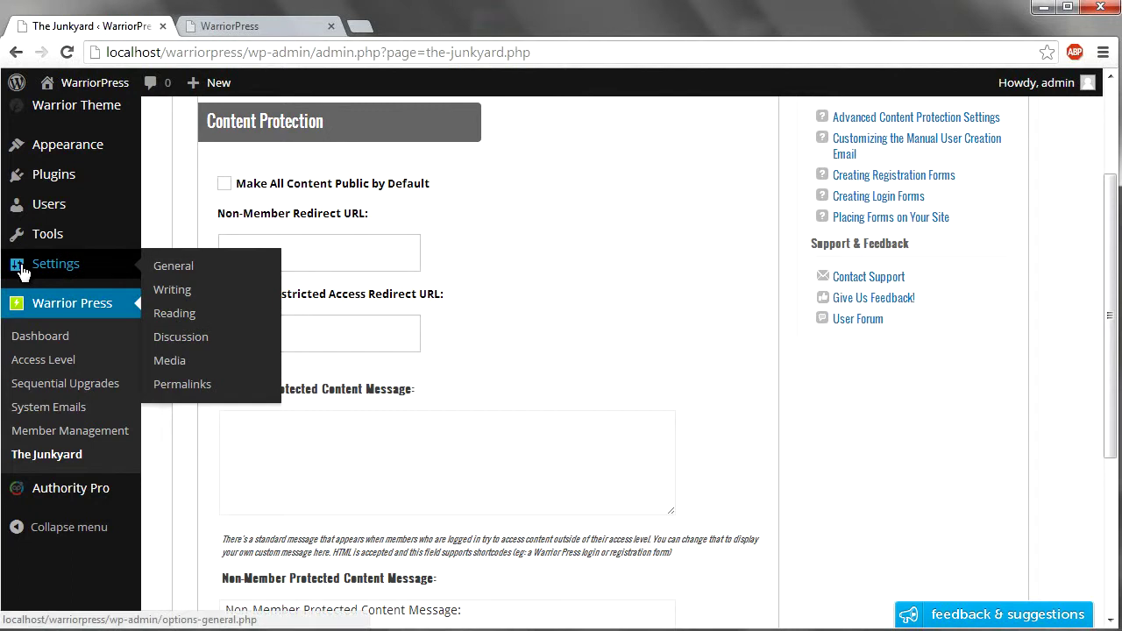
click(174, 314)
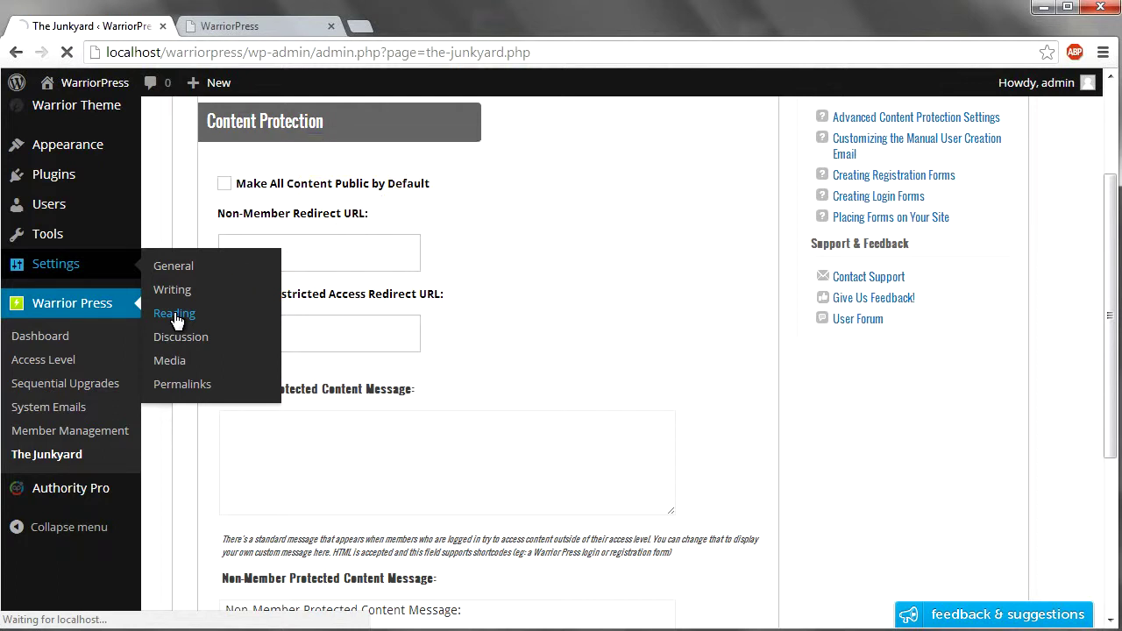
click(175, 314)
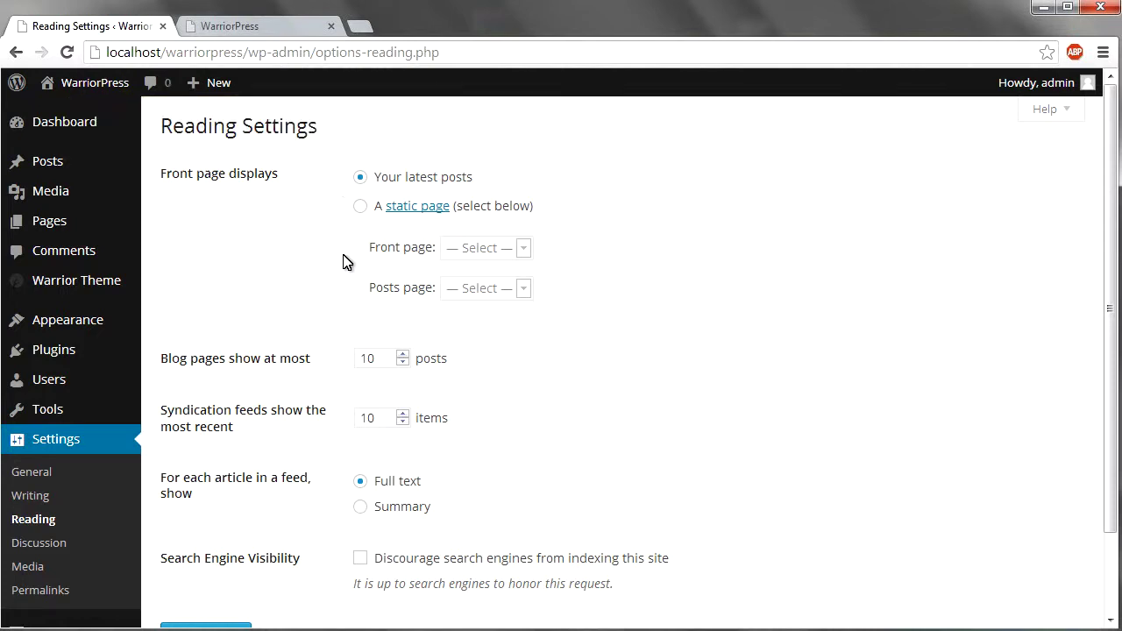
click(361, 207)
click(523, 248)
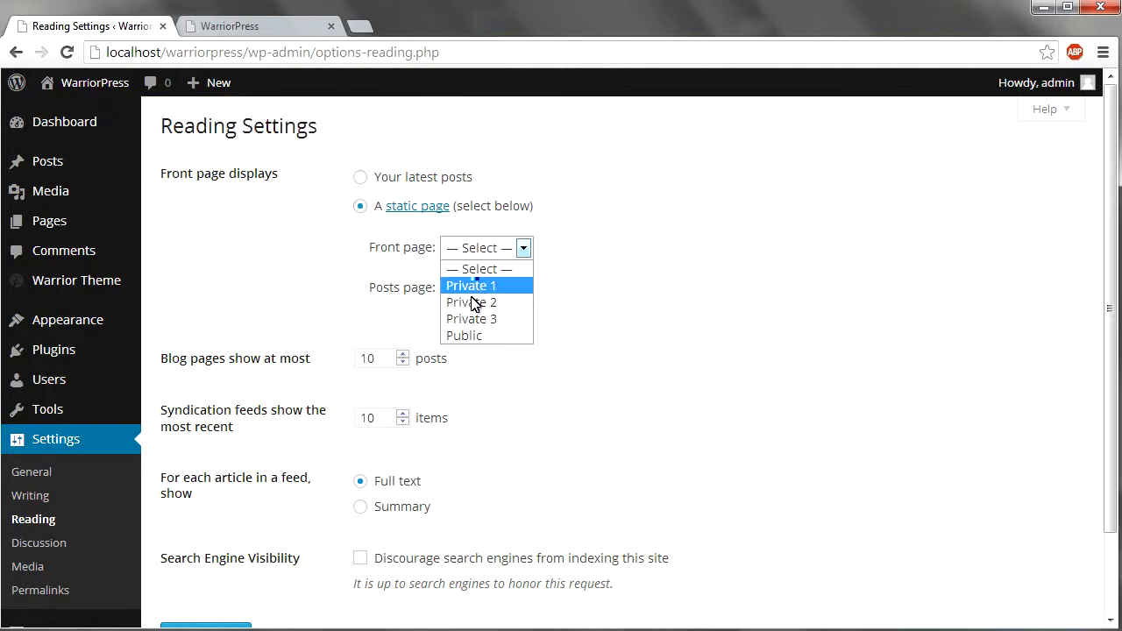
click(470, 333)
scroll(604, 354, down, 1)
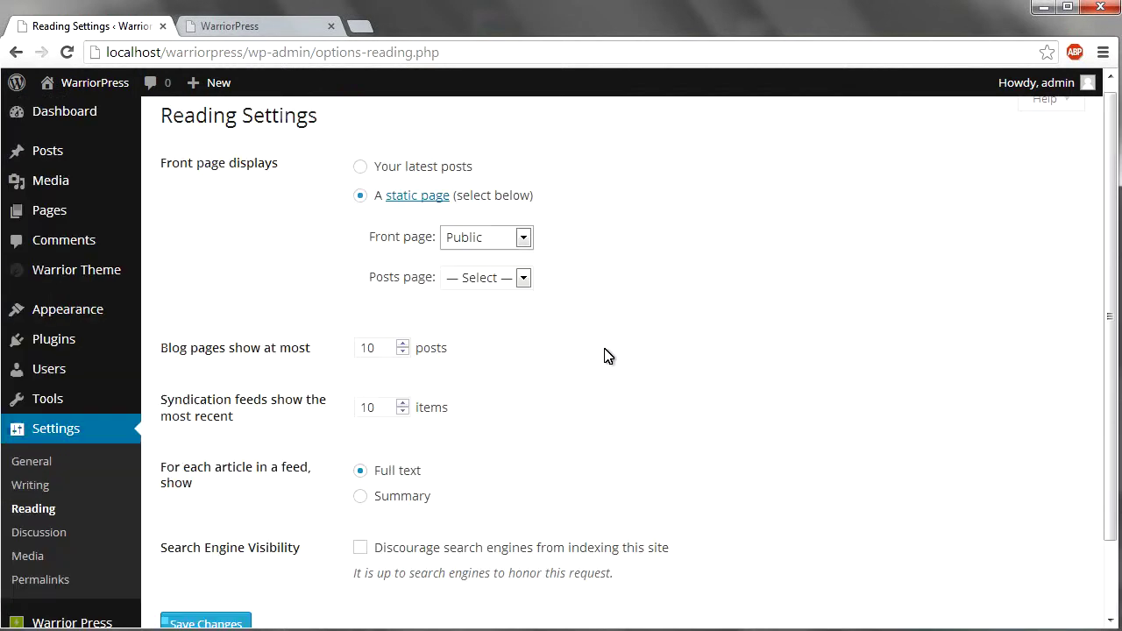
scroll(540, 377, down, 2)
click(232, 542)
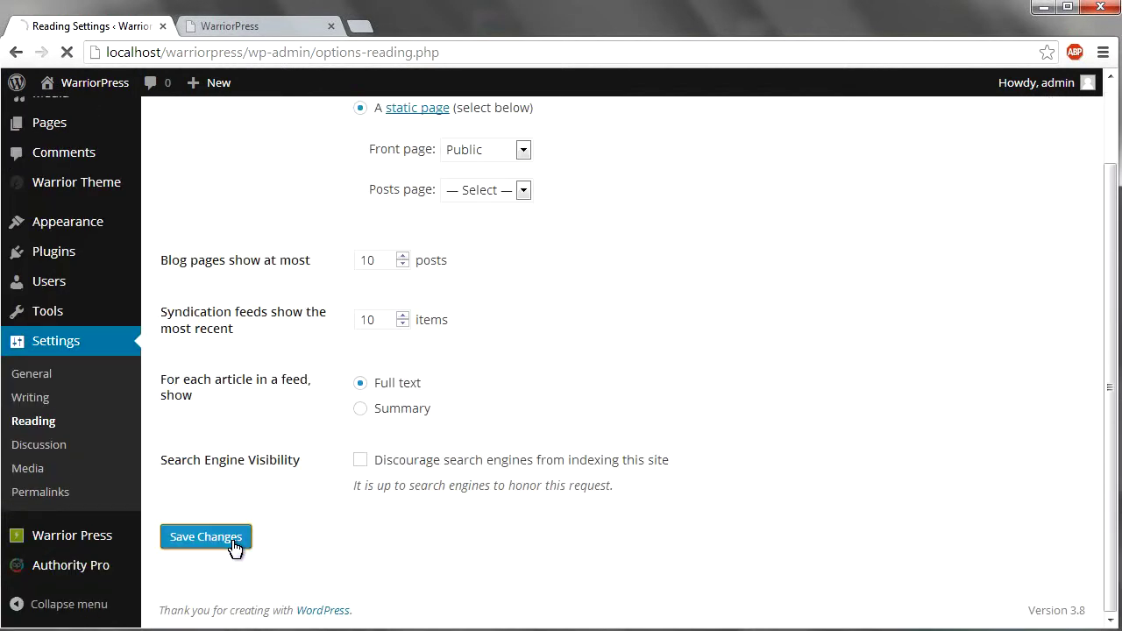
scroll(226, 526, up, 2)
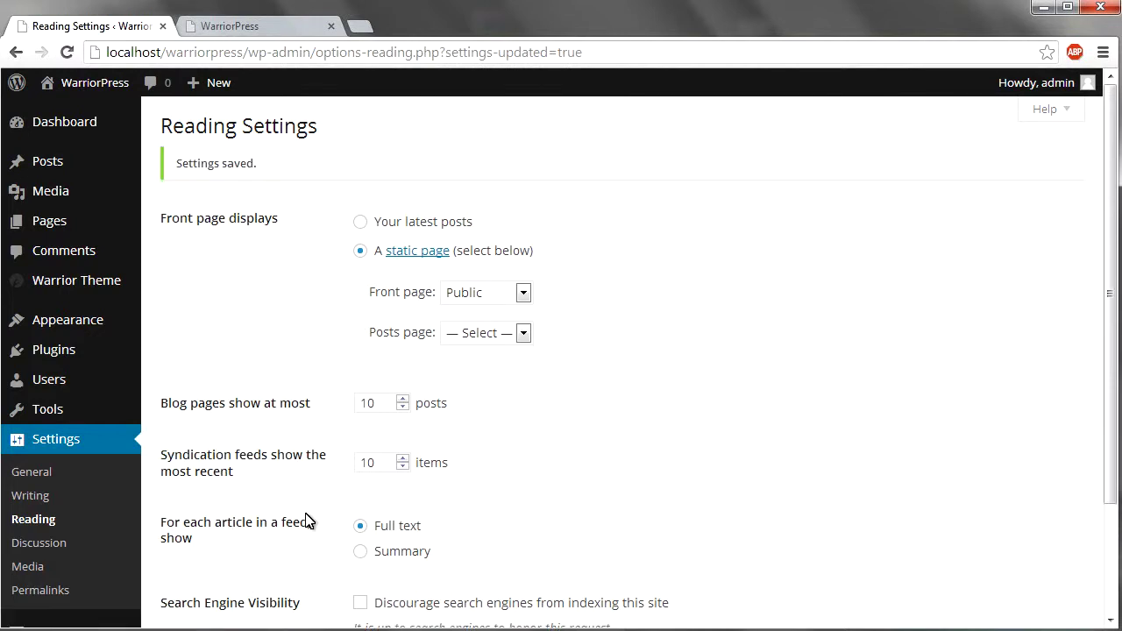
Reload the site's front page to check which page it displays.
click(274, 29)
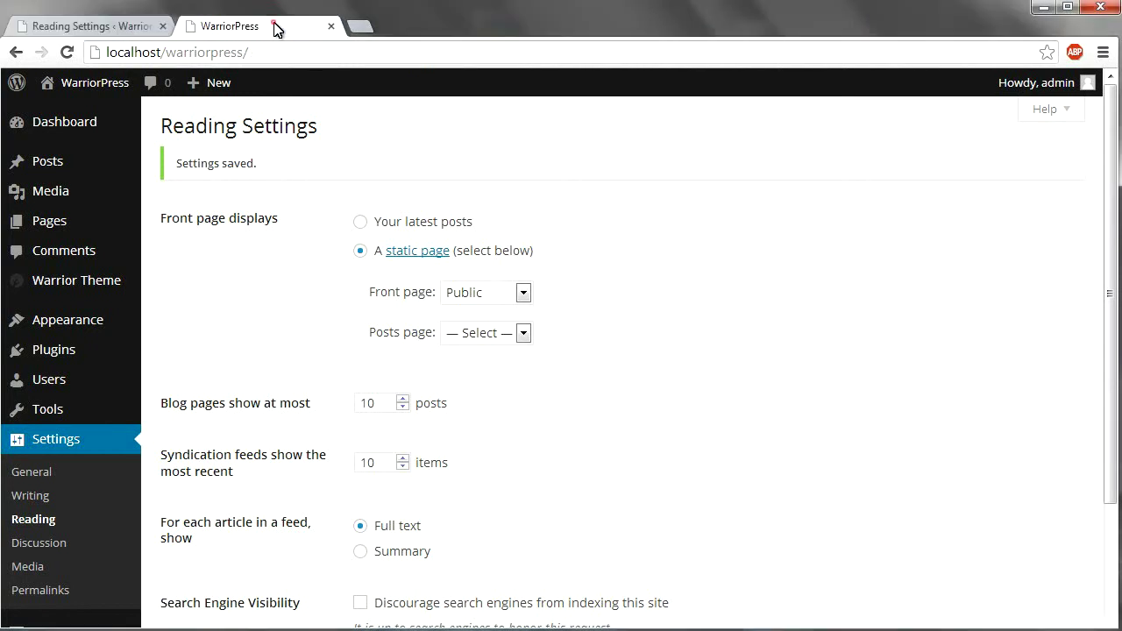
click(67, 51)
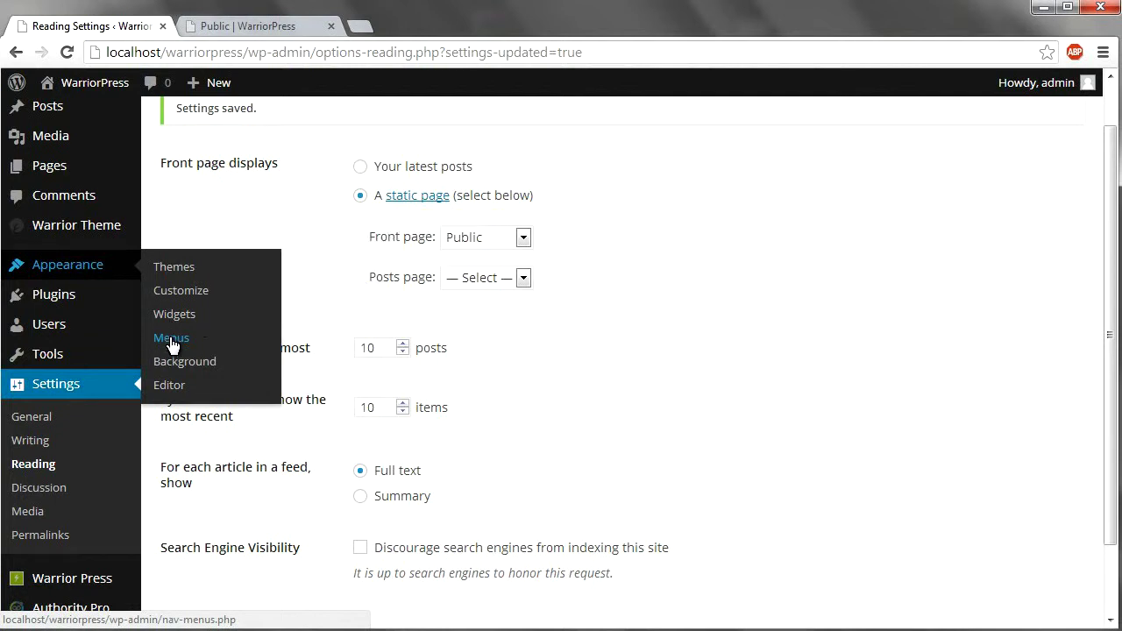
Create a new navigation menu named Custom.
click(220, 338)
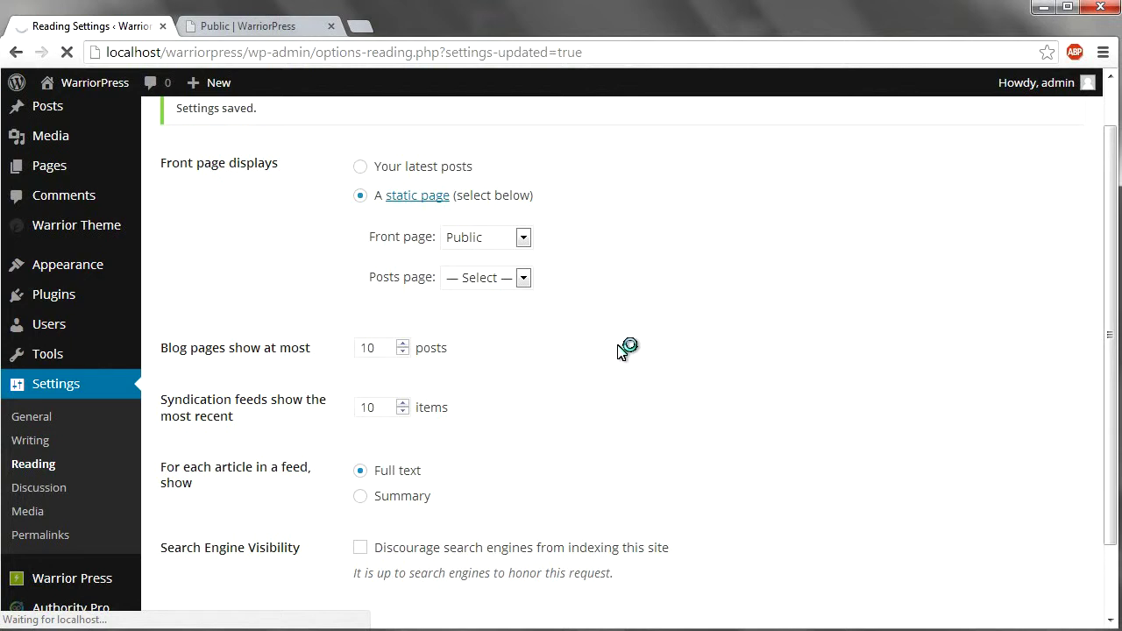
click(605, 241)
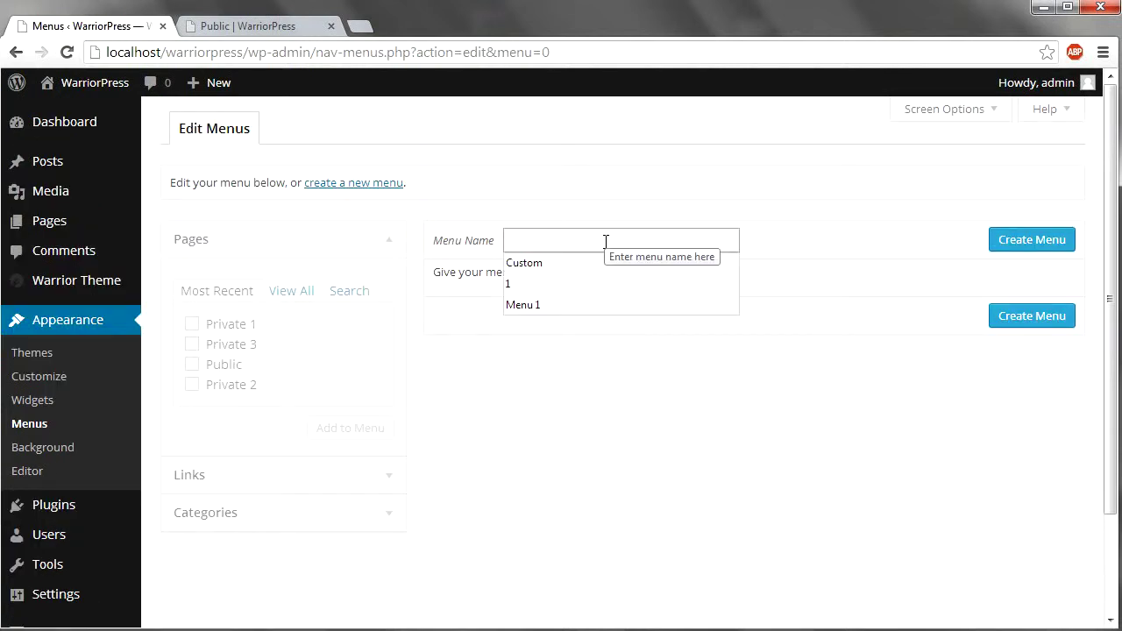
click(584, 265)
click(1034, 244)
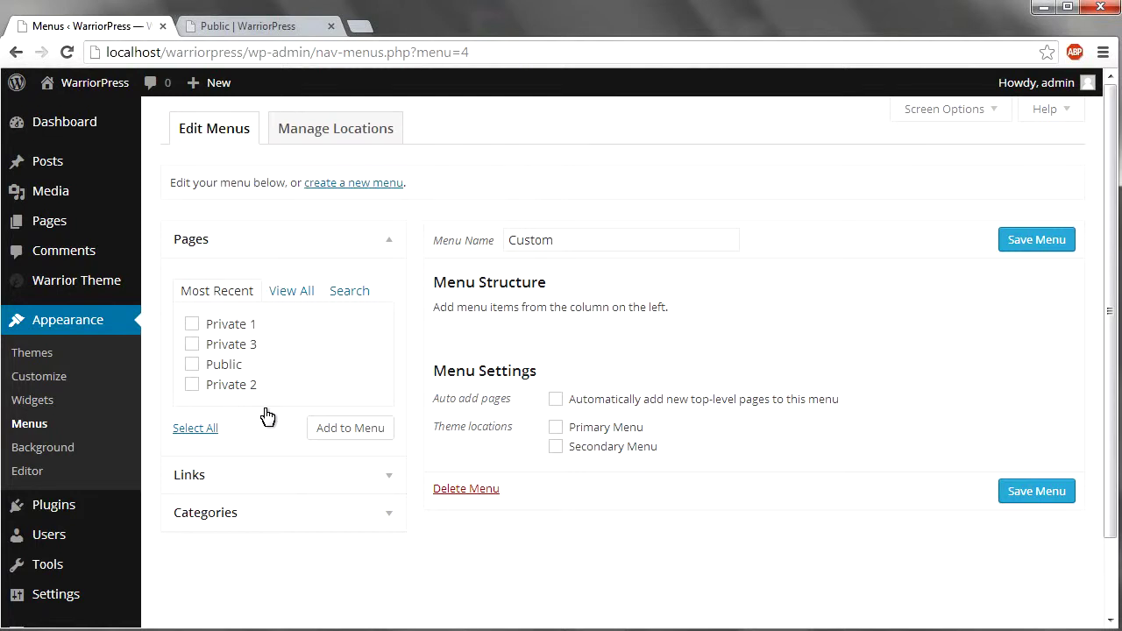
Assign the Custom menu to the Primary Menu location and add the pages Private 1, Private 3, Public and Private 2.
click(556, 428)
click(193, 326)
click(192, 345)
click(192, 364)
click(192, 385)
click(351, 429)
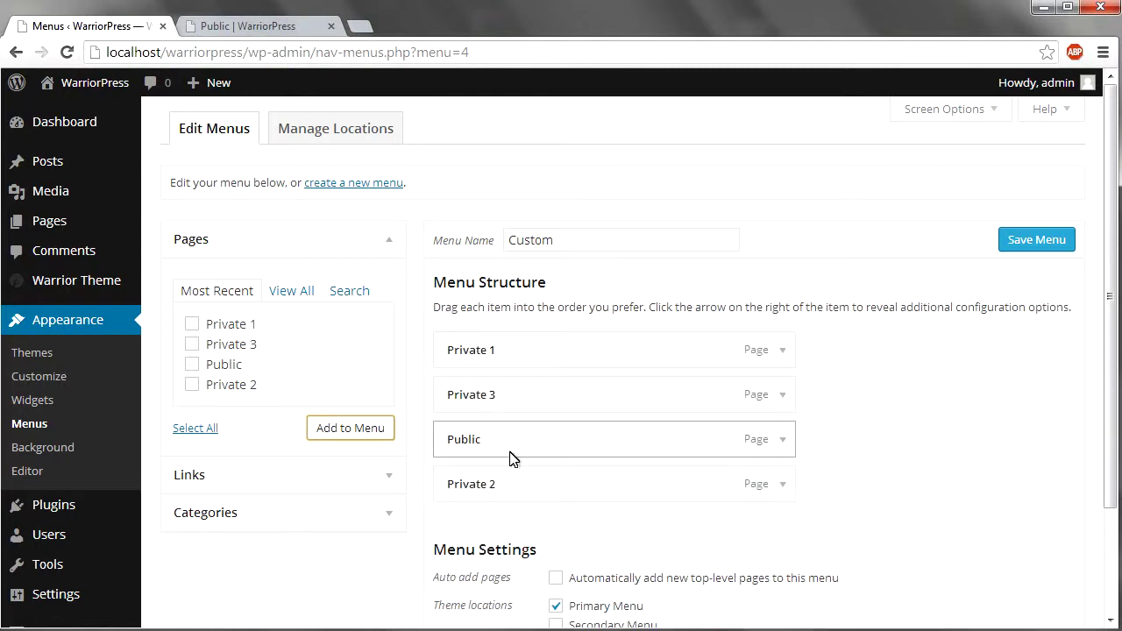
Move the Public item to the first place in the menu structure and save the menu.
drag(507, 449, 658, 355)
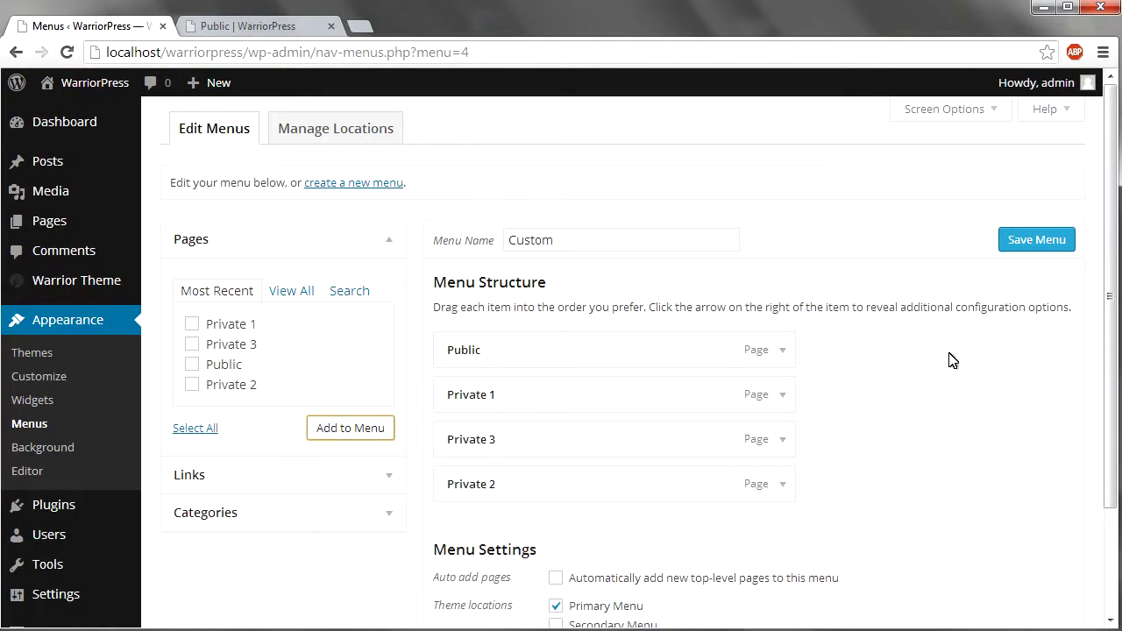
click(1035, 240)
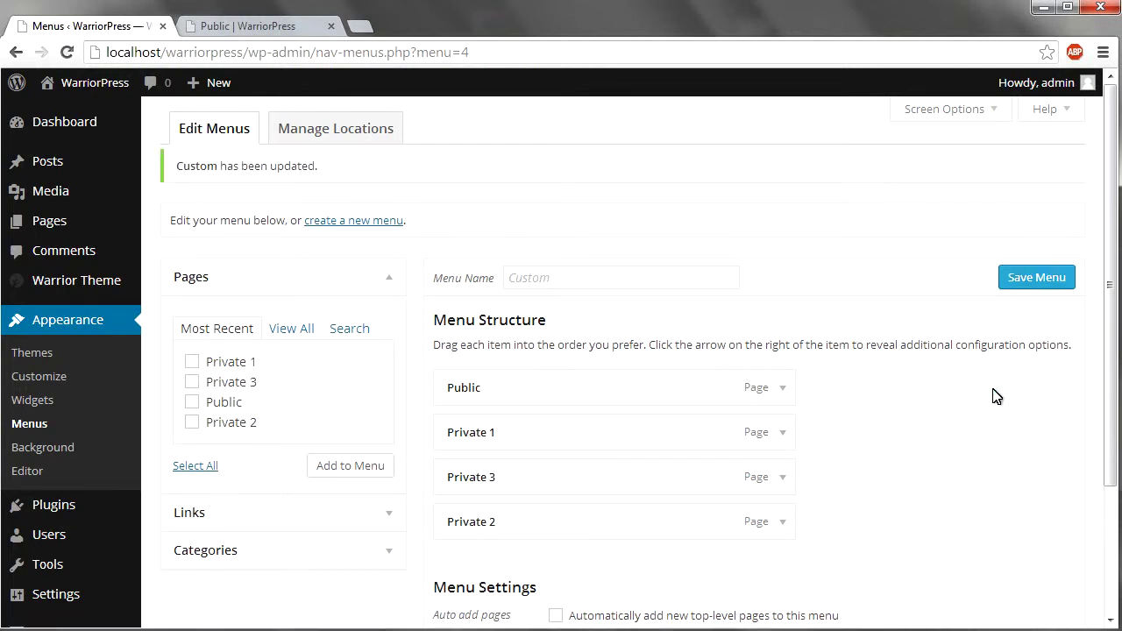
Reload the site's front page to check its navigation menu, and return to the menu editor.
click(66, 51)
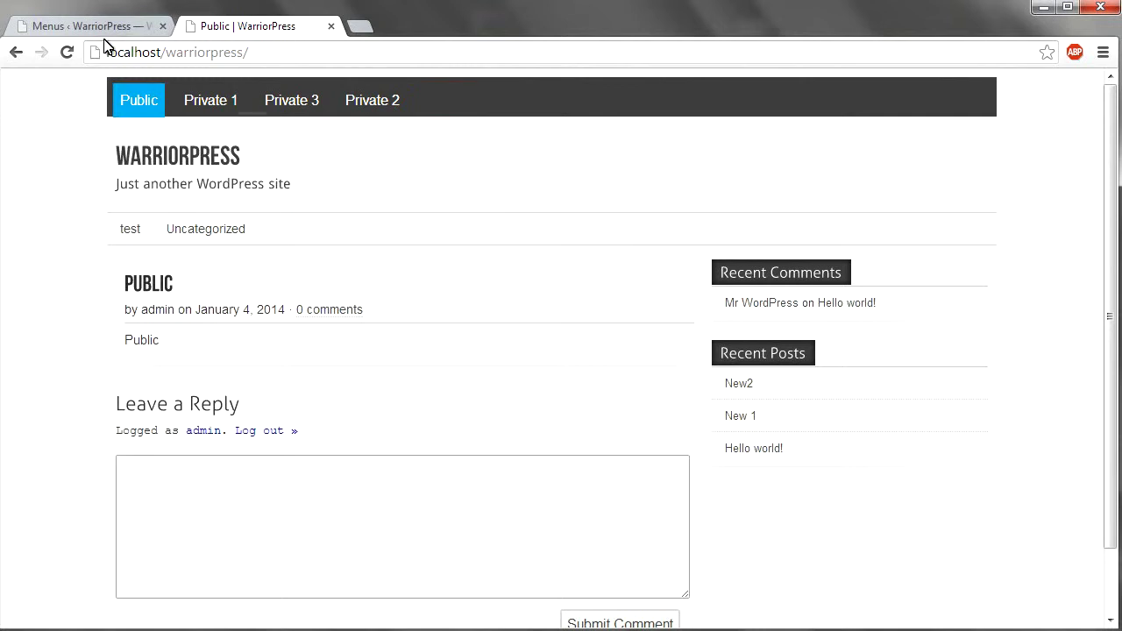
click(88, 27)
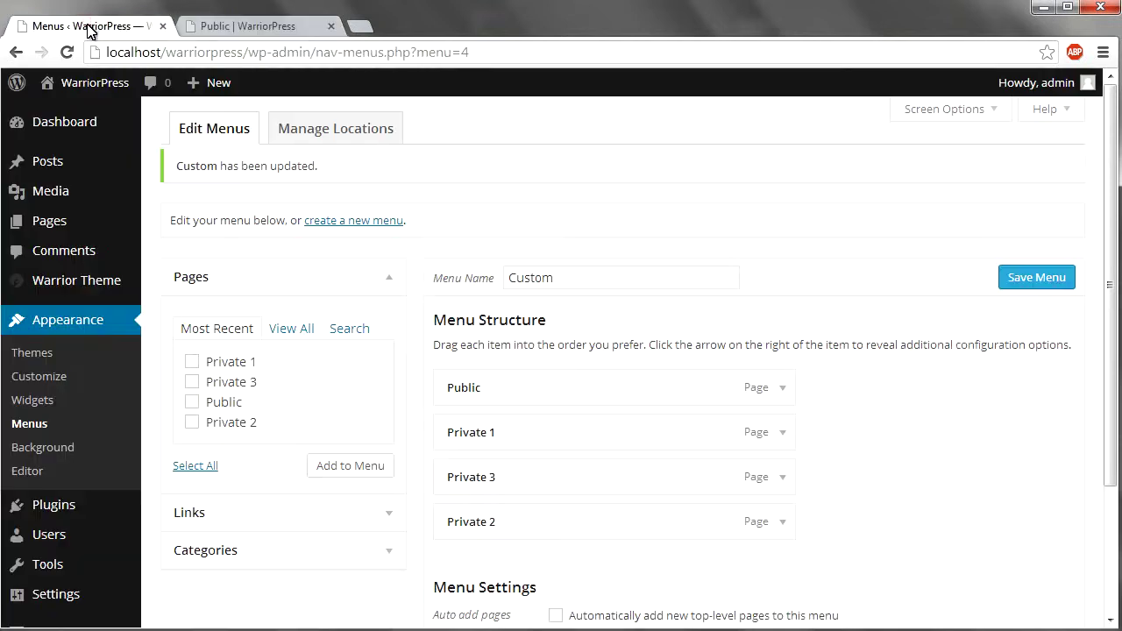
Open the Public page for editing and mark it as Non-Member Content.
mouse_move(56, 237)
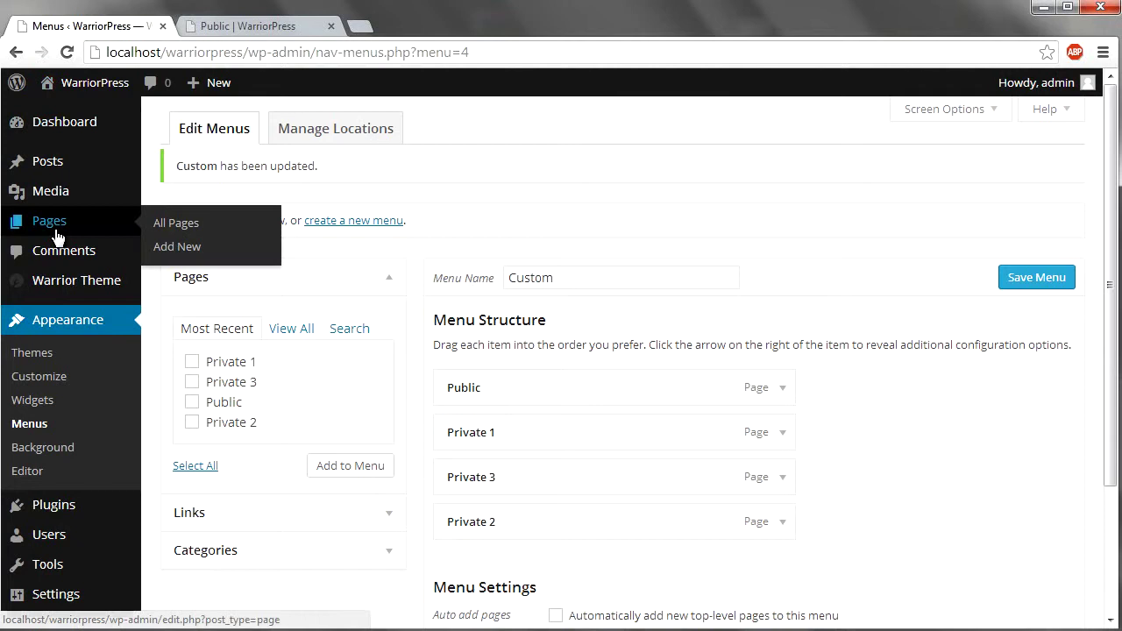
click(183, 225)
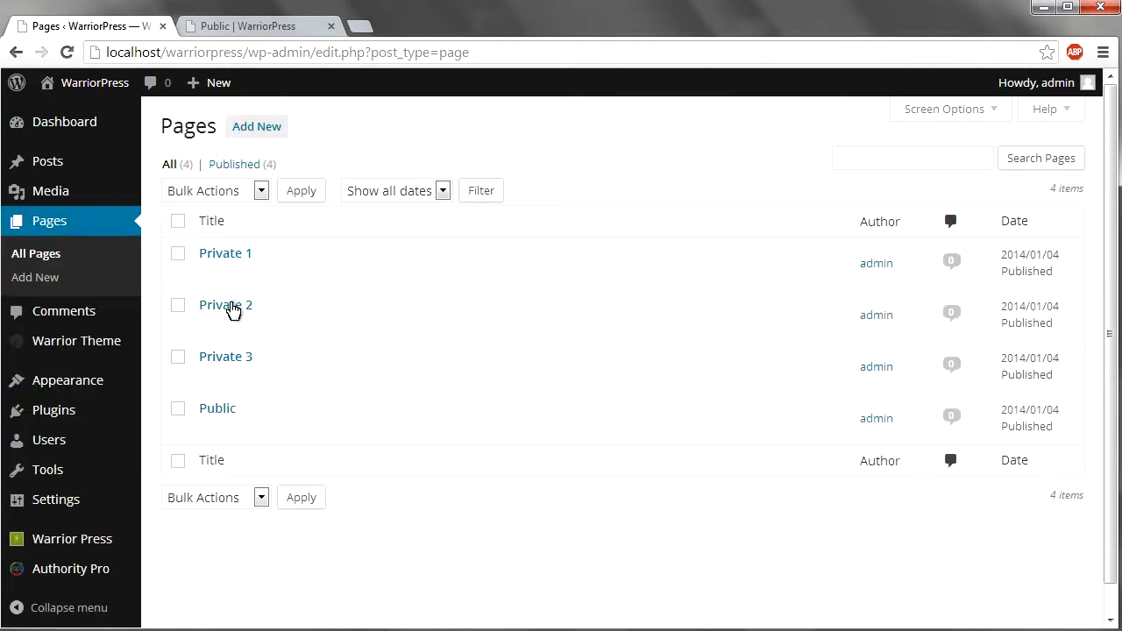
click(210, 431)
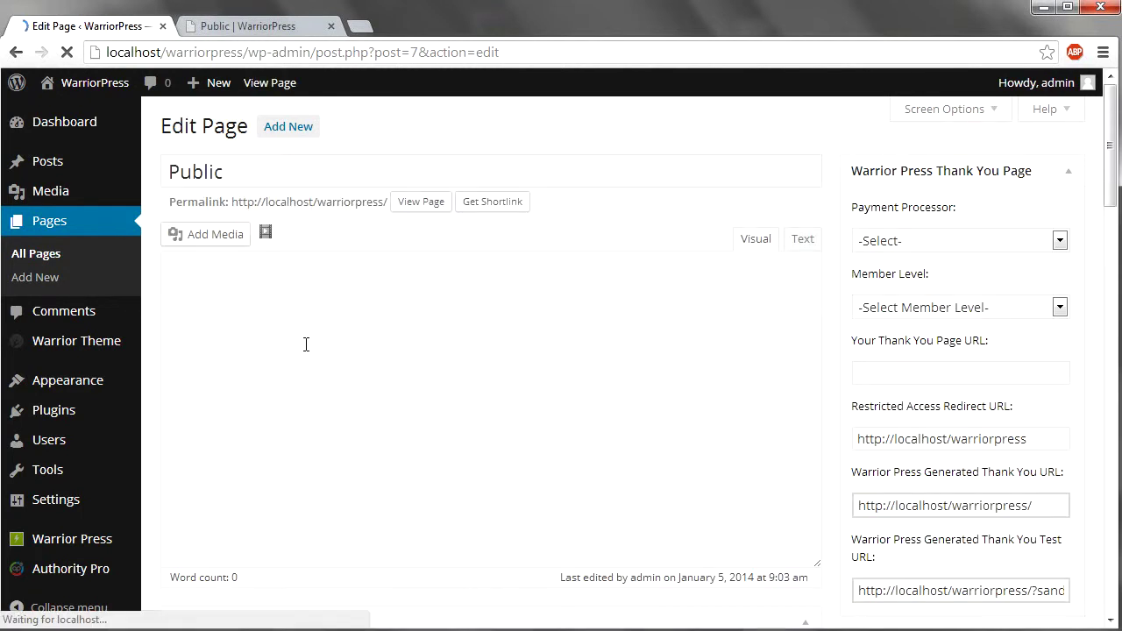
scroll(845, 347, down, 10)
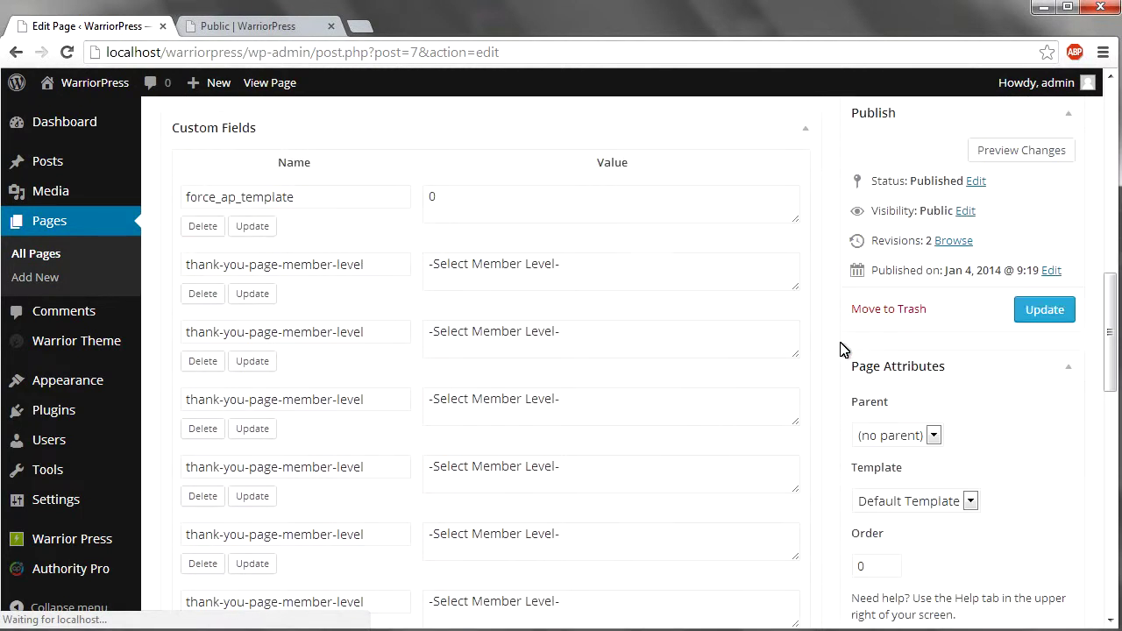
scroll(840, 349, up, 5)
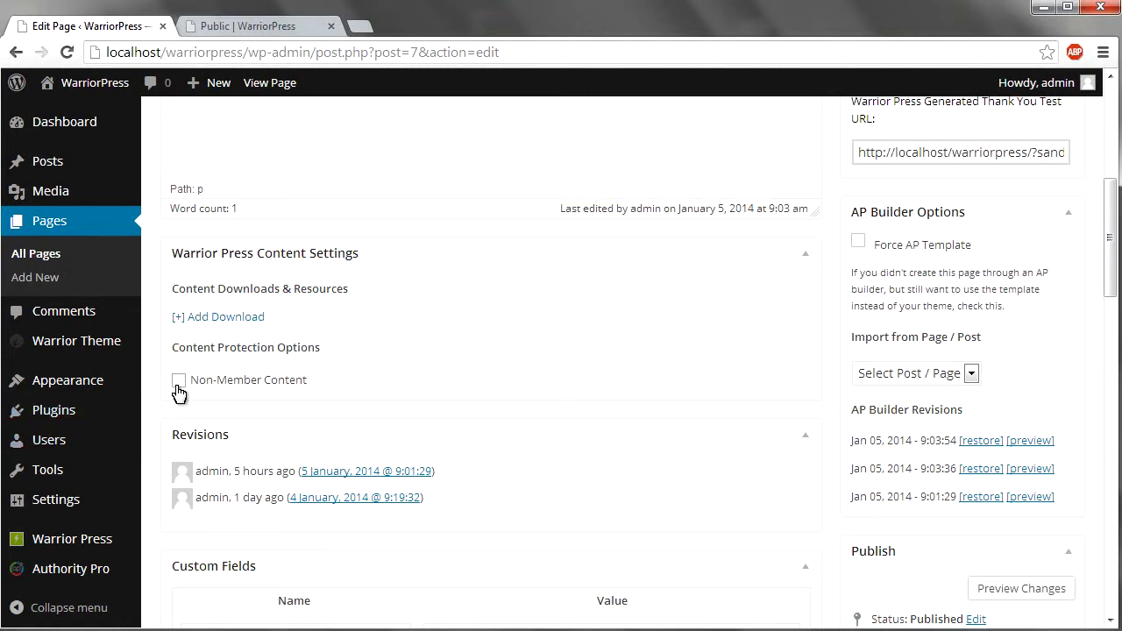
click(178, 380)
Save the Public page's changed content protection by updating the page.
scroll(668, 375, up, 4)
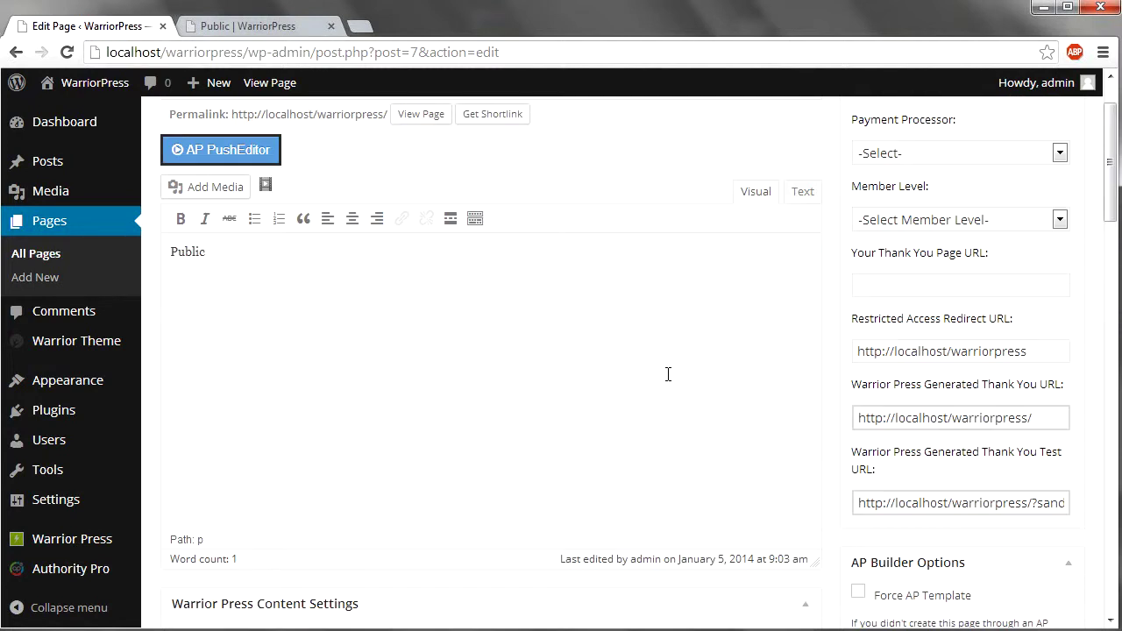
scroll(506, 261, up, 1)
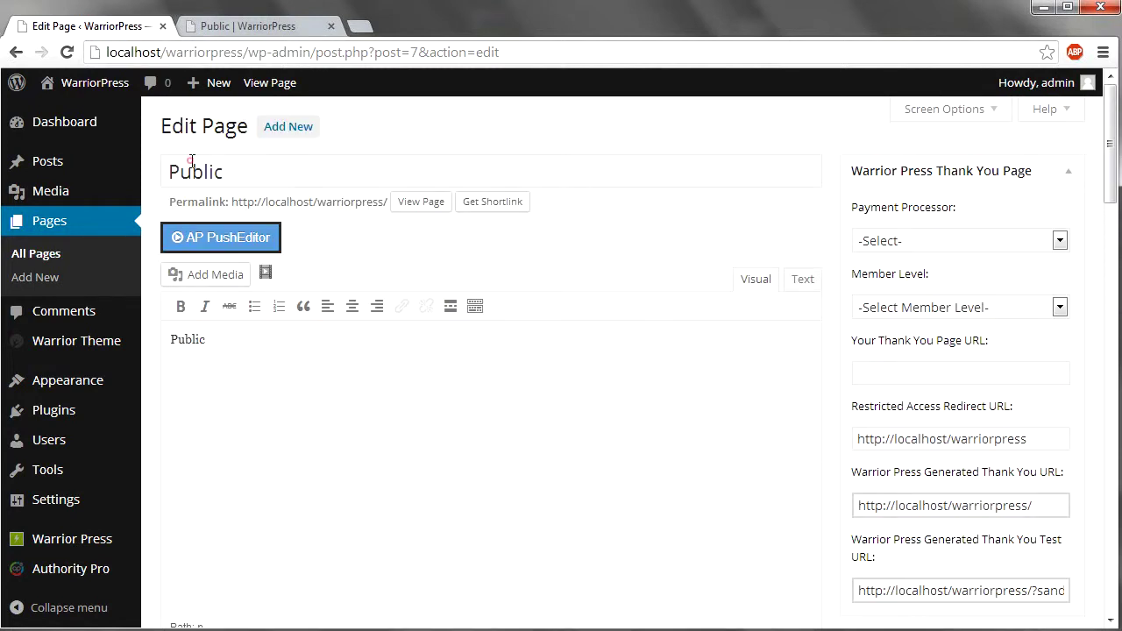
drag(187, 159, 225, 167)
click(235, 167)
scroll(877, 408, down, 5)
scroll(1111, 537, down, 4)
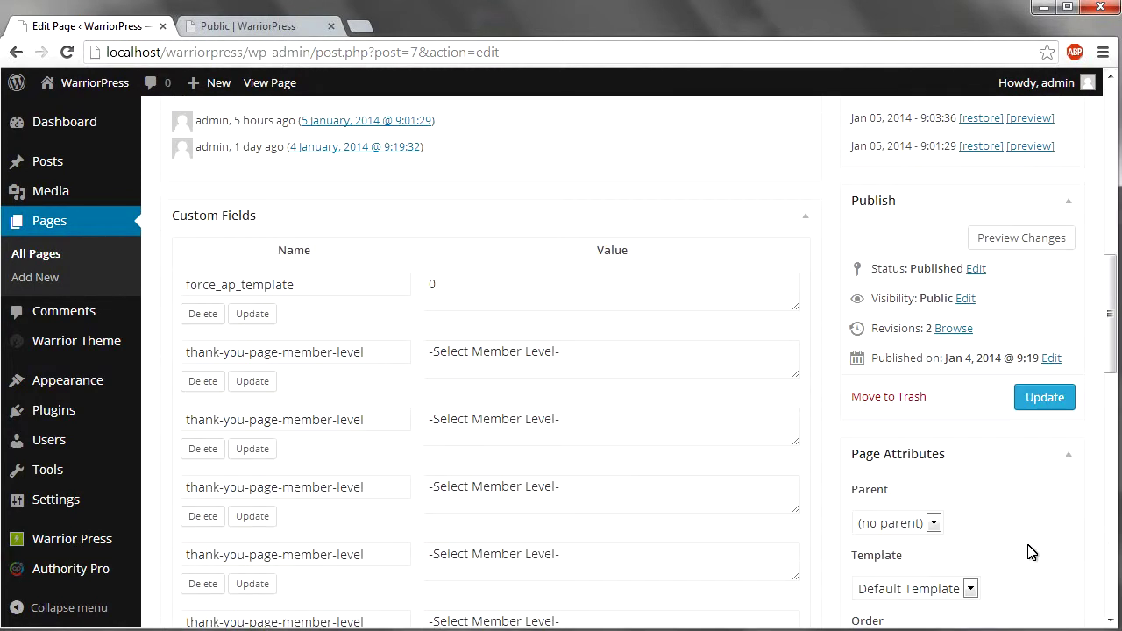
click(1033, 402)
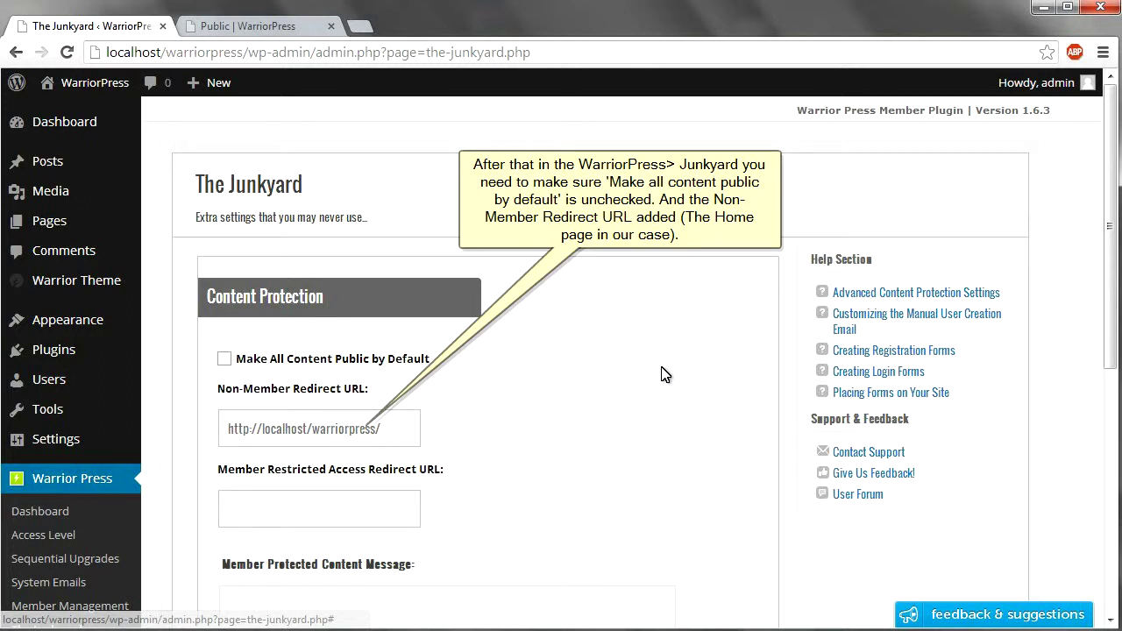
scroll(649, 375, down, 2)
scroll(614, 376, up, 2)
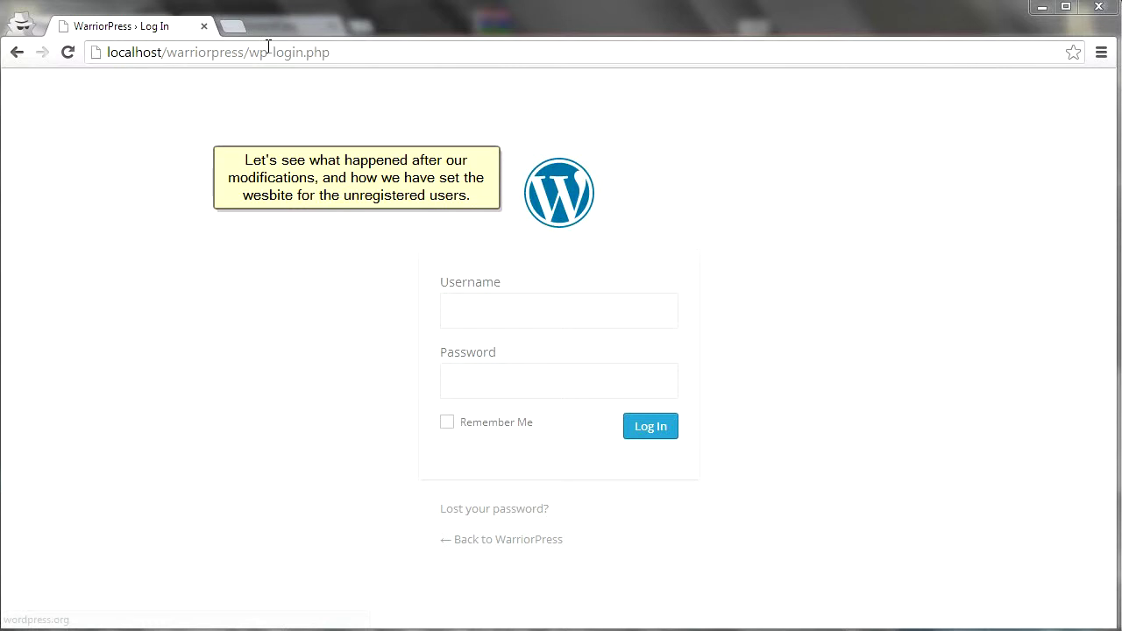
In the incognito window, load localhost/warriorpress/ as a not-logged-in visitor and open the Private 1 page.
click(246, 52)
key(shift+End)
key(Delete)
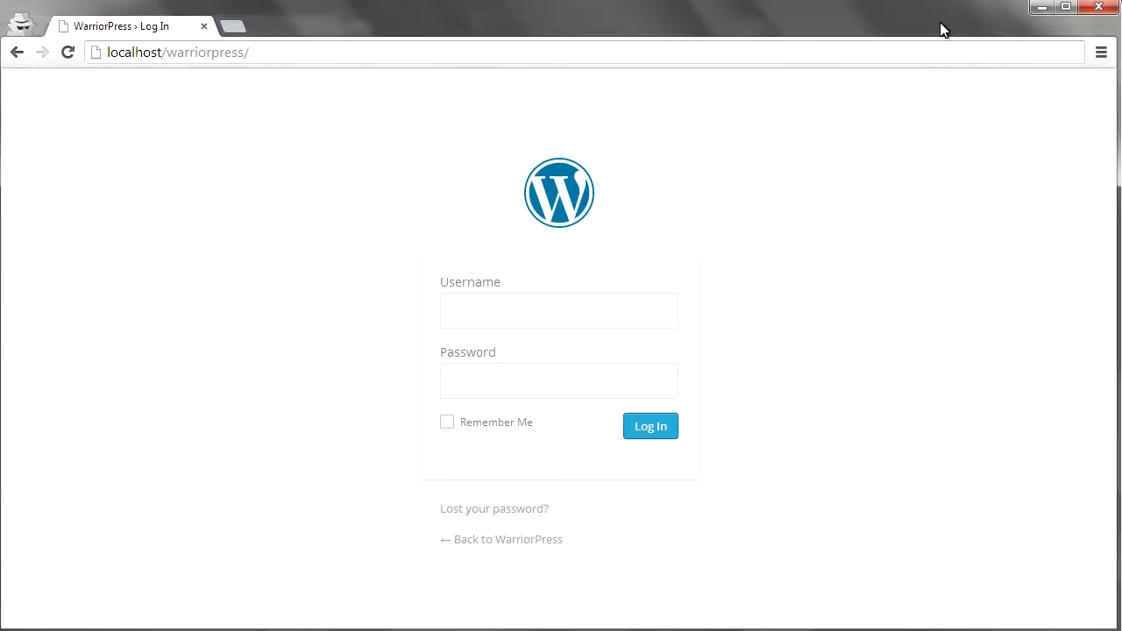
key(Return)
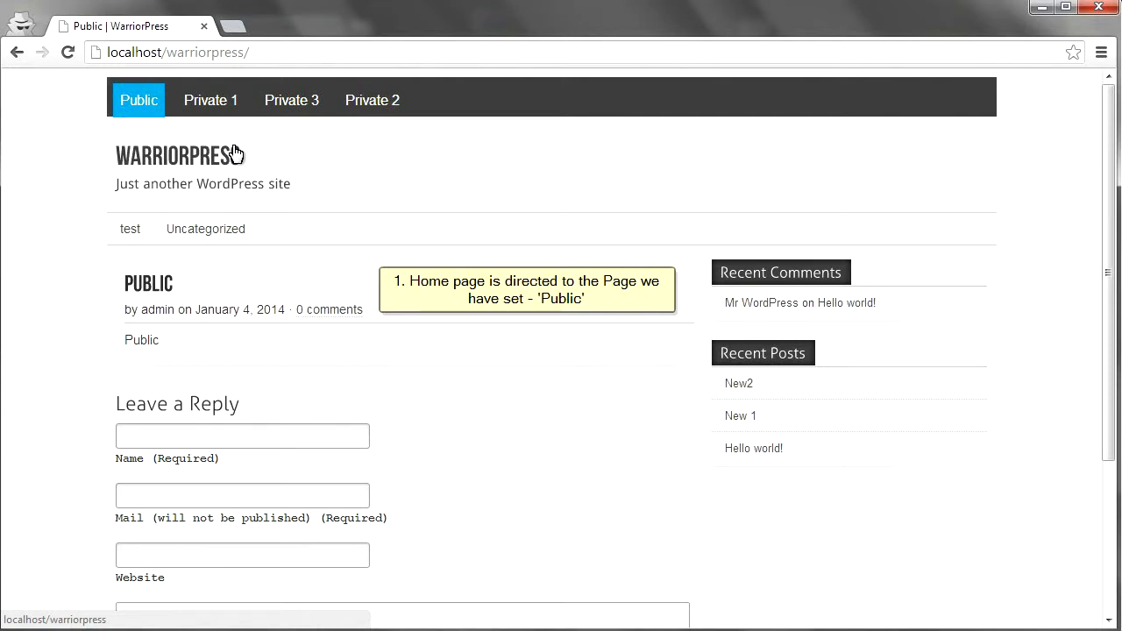
click(214, 104)
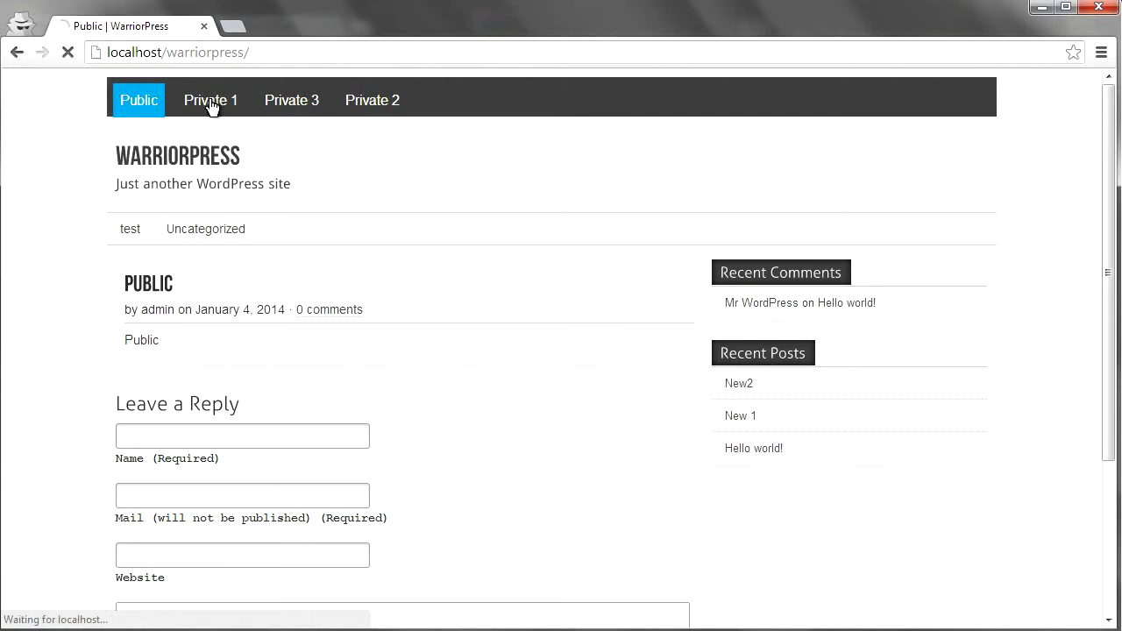